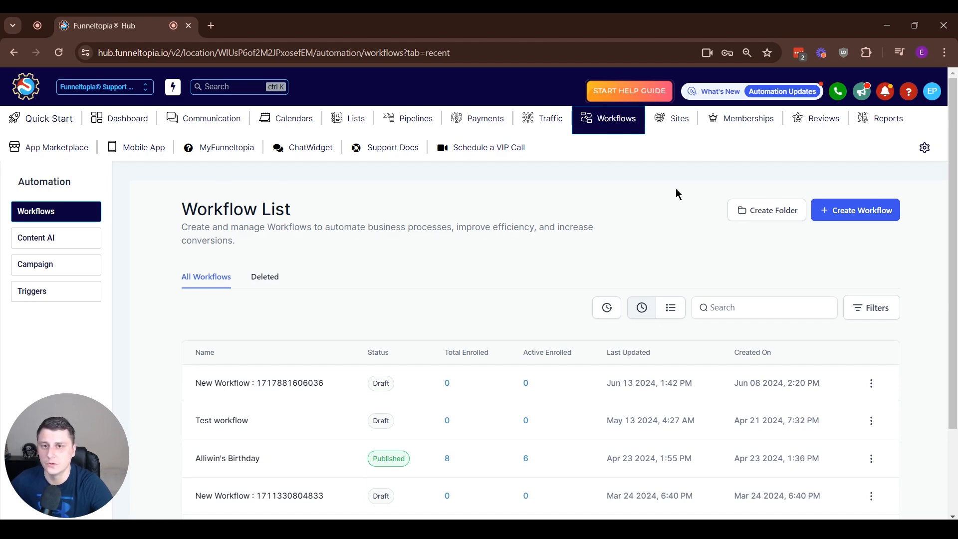
Step: Create a new workflow from scratch and dismiss the notice about Allow Re-entry
left_click(879, 214)
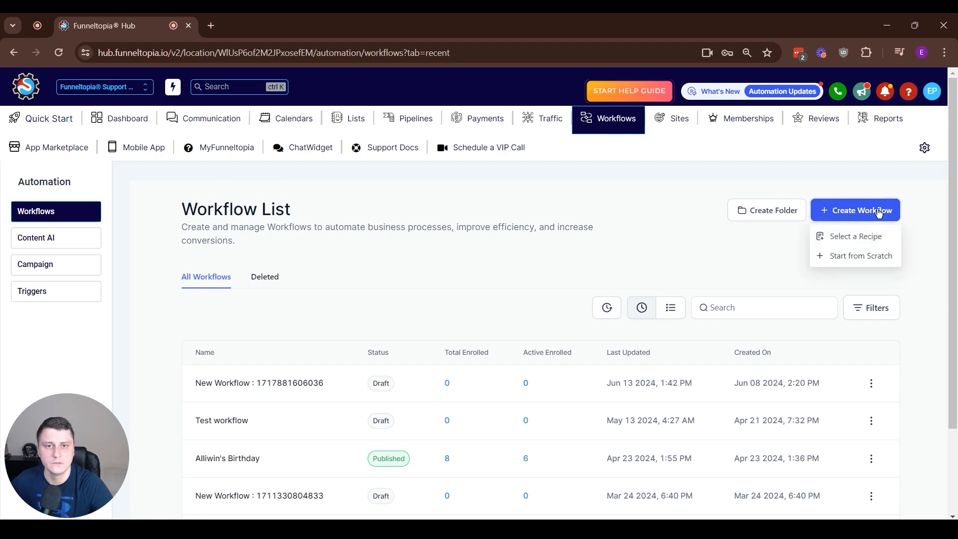
left_click(851, 256)
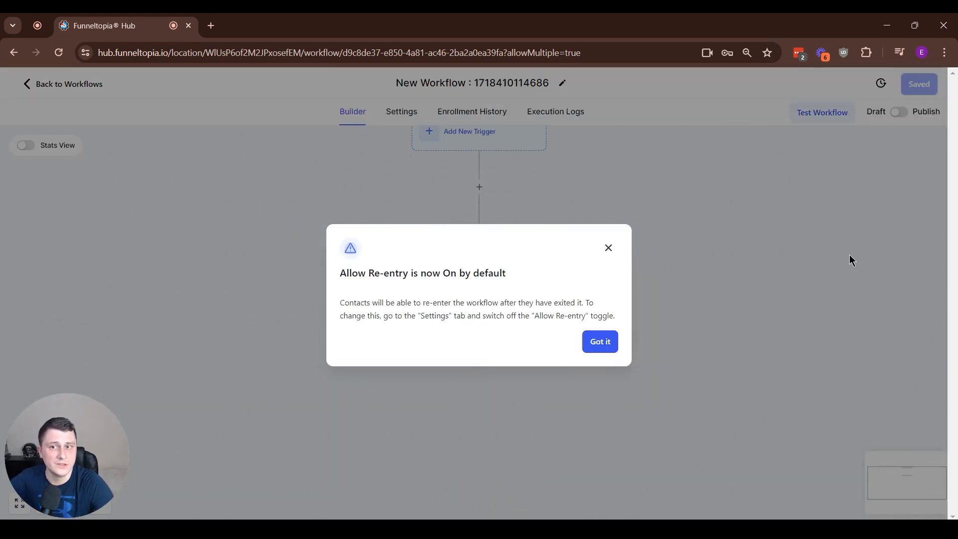
left_click_drag(339, 275, 375, 275)
left_click(526, 274)
left_click(375, 275)
left_click(577, 345)
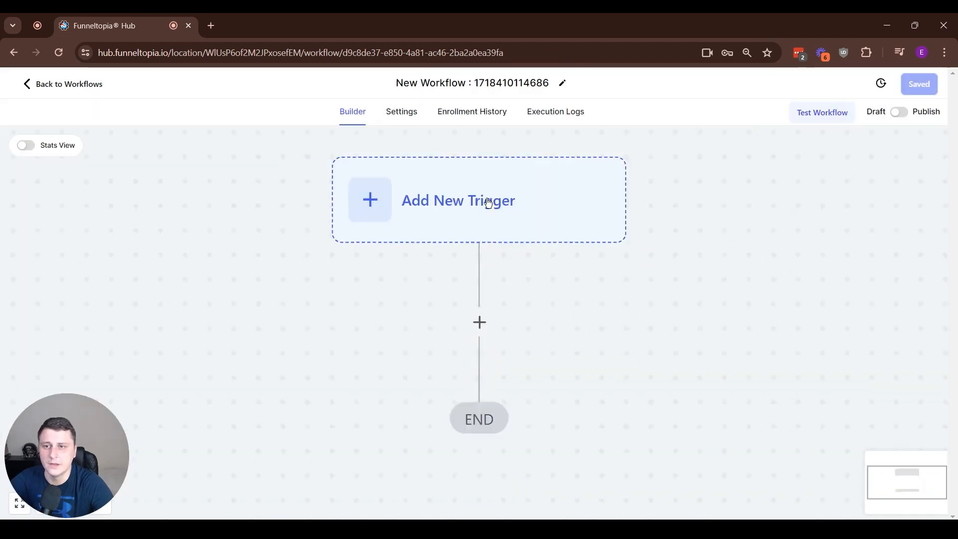
Step: Check the Allow re-entry option in the workflow settings and return to the builder
left_click(401, 112)
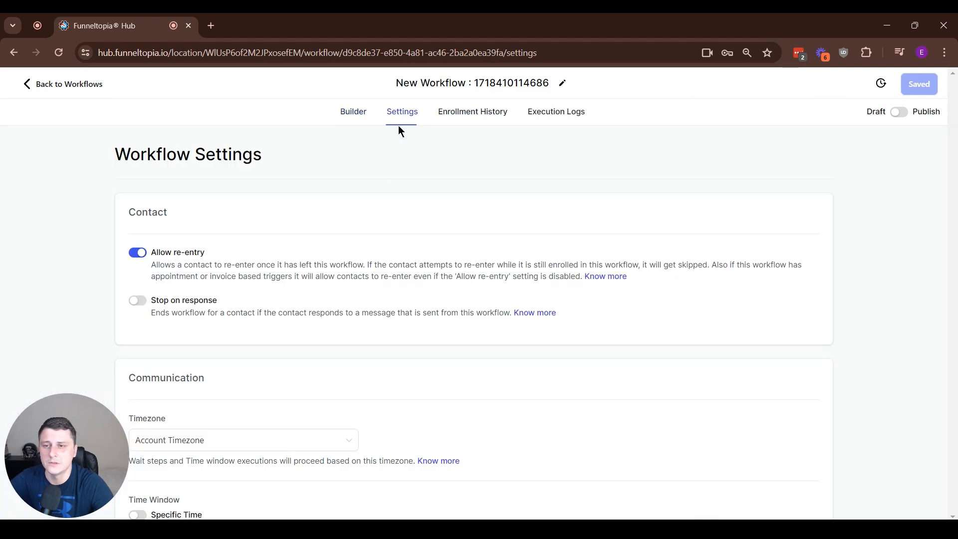
left_click_drag(205, 252, 150, 252)
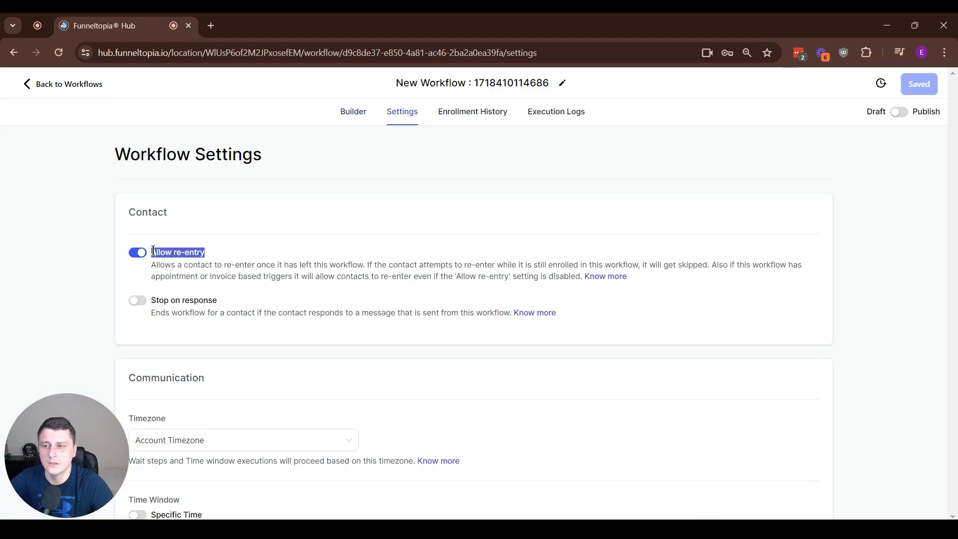
left_click(349, 112)
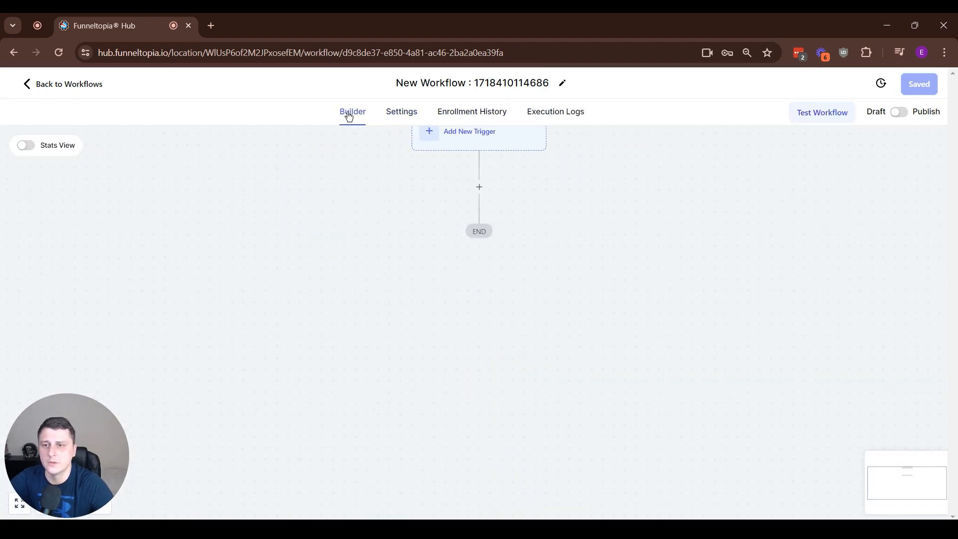
Step: Add a Birthday Reminder trigger to the workflow and check its daily run time
left_click_drag(573, 184, 583, 270)
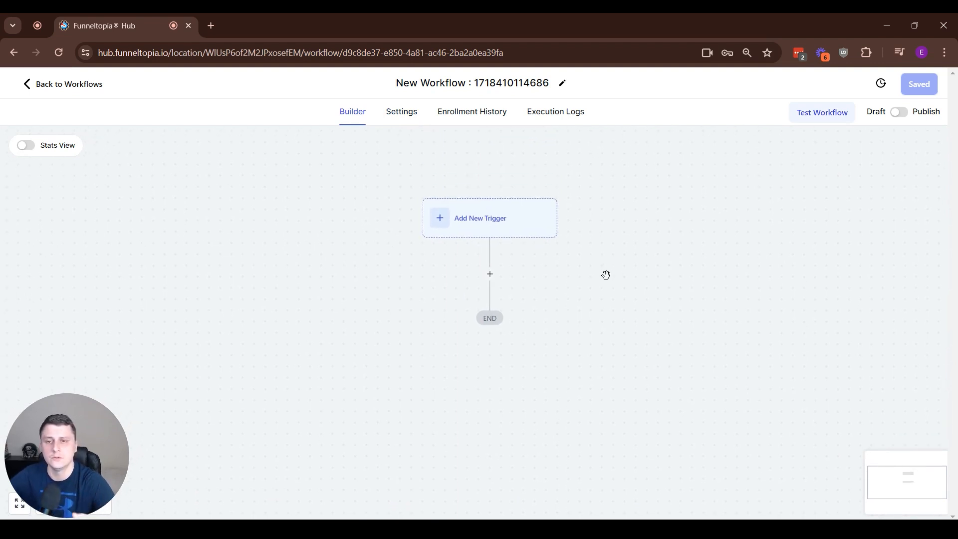
left_click_drag(646, 259, 614, 276)
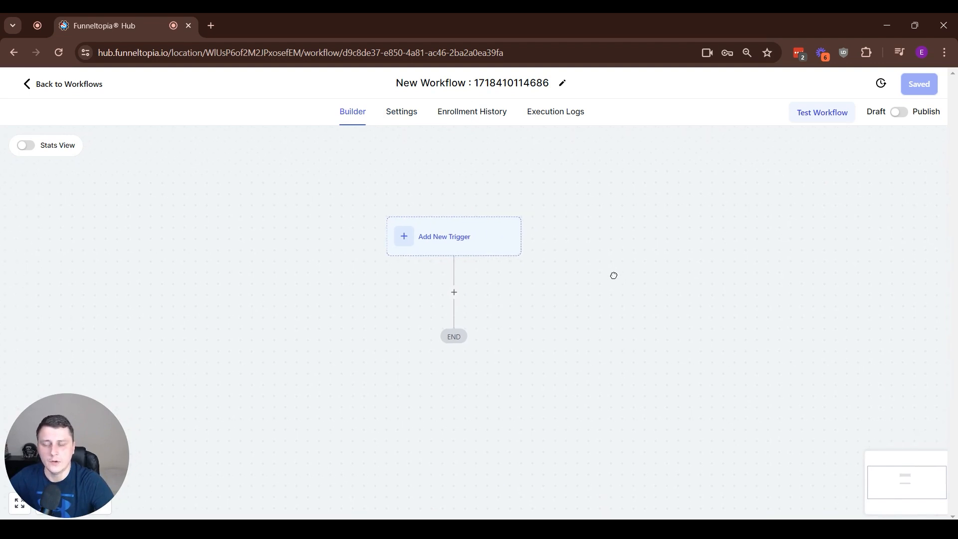
left_click(452, 235)
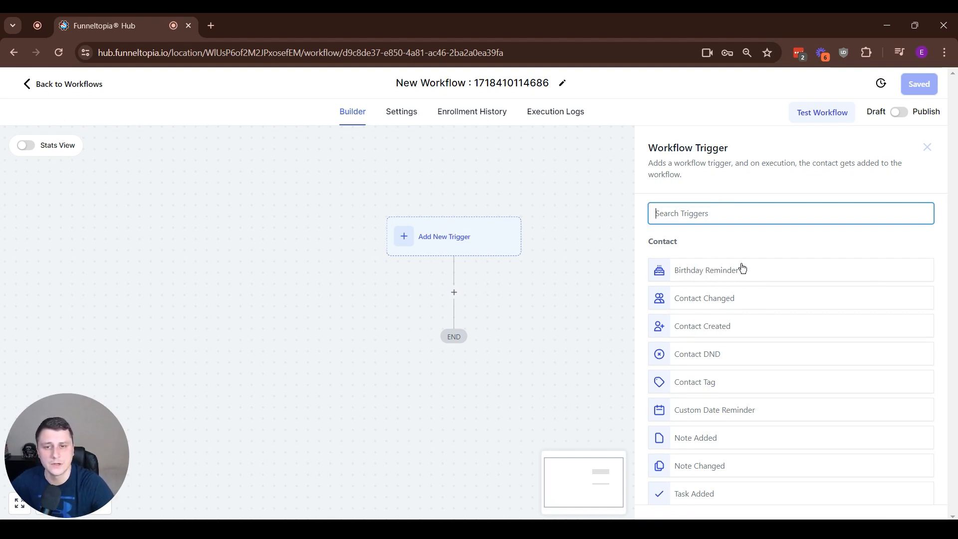
left_click(720, 275)
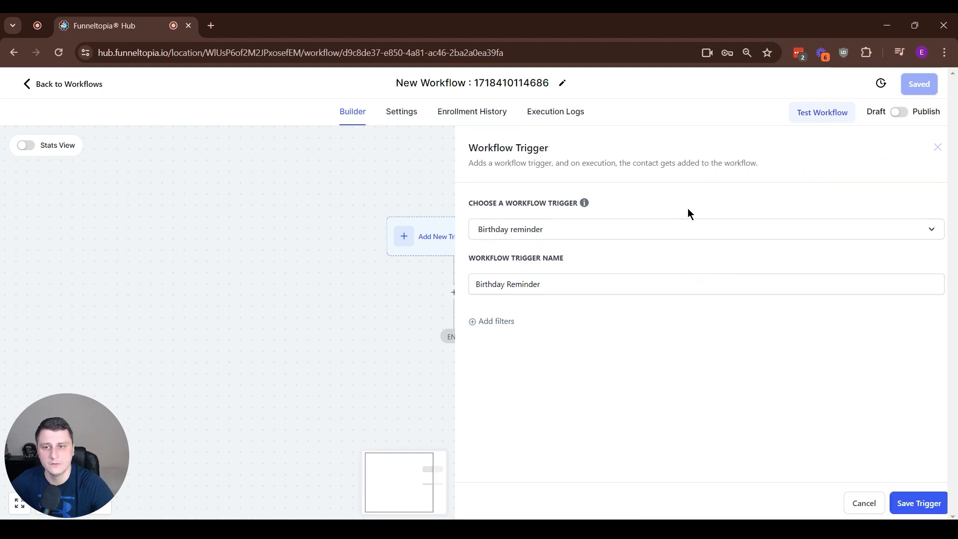
mouse_move(583, 204)
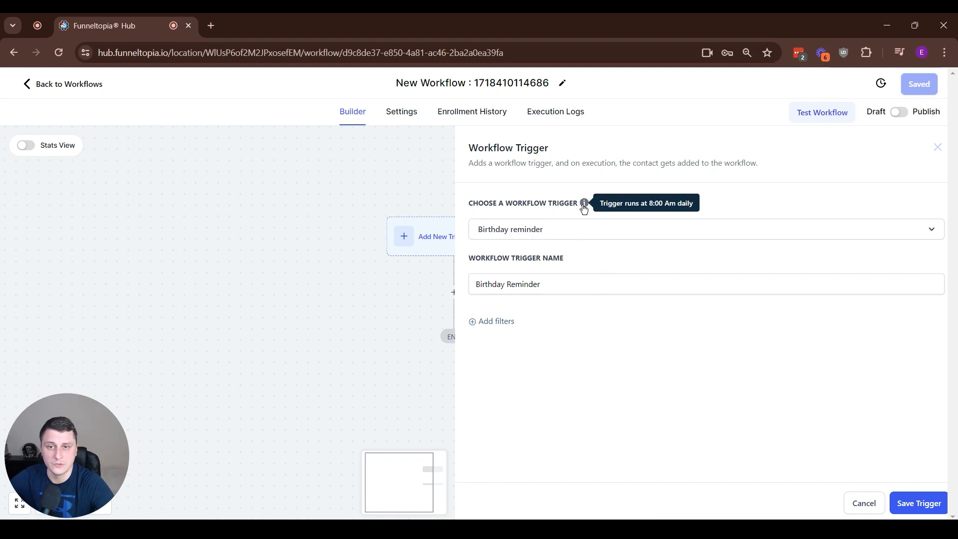
Step: Add a "Before no. of days" filter of 3 to the Birthday Reminder trigger and save the trigger
left_click(493, 323)
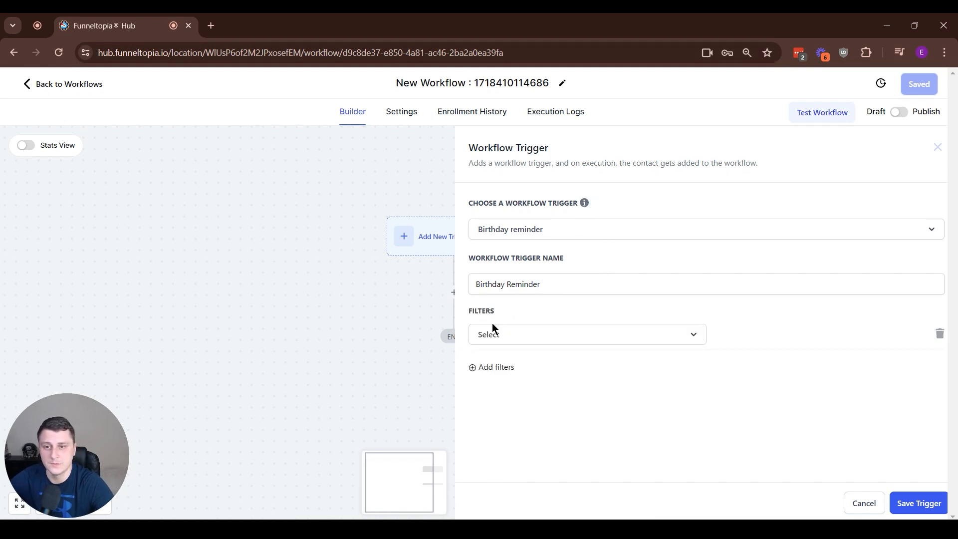
left_click(523, 334)
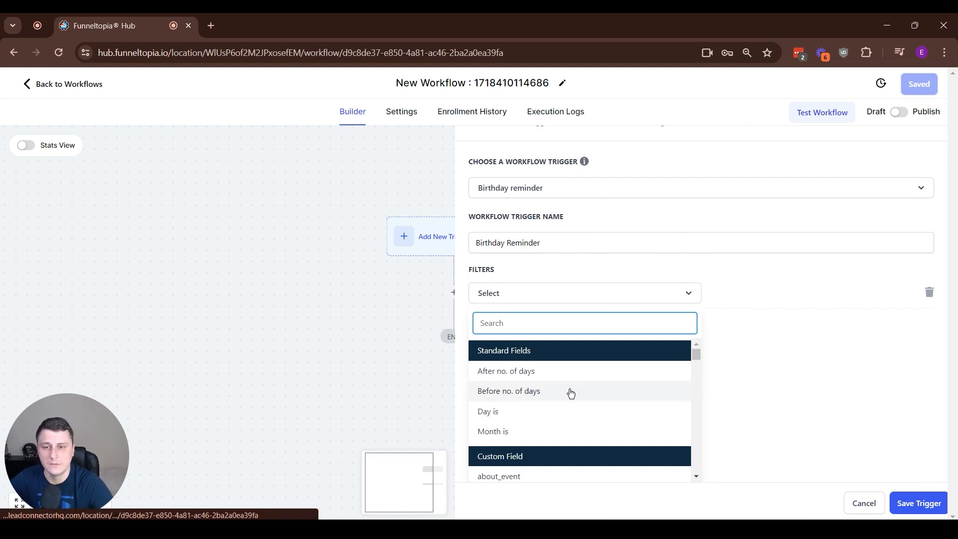
left_click(544, 390)
left_click(748, 336)
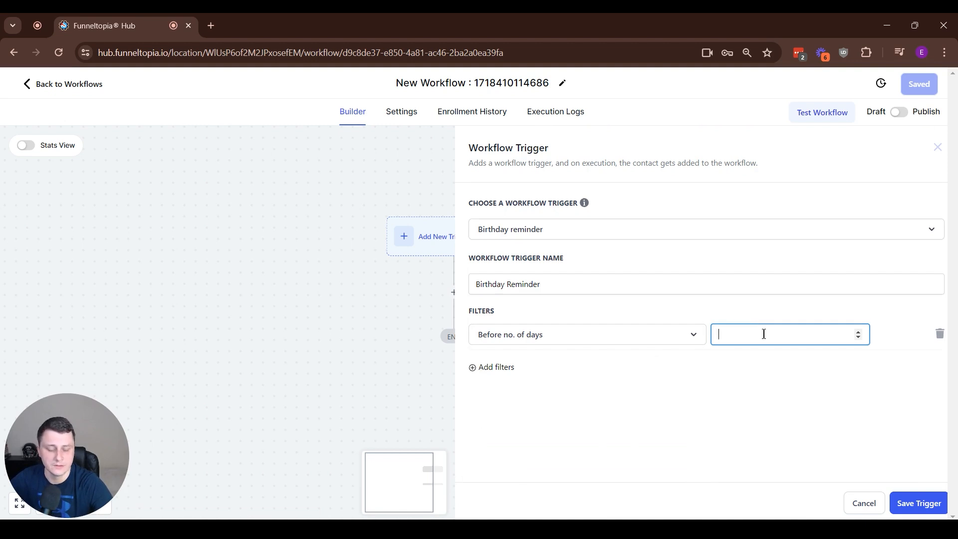
type("3")
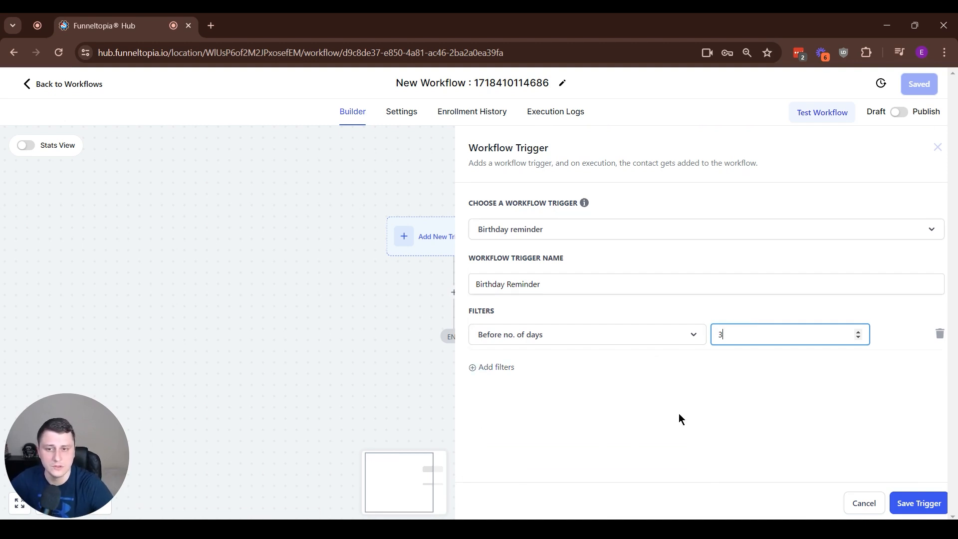
left_click(641, 406)
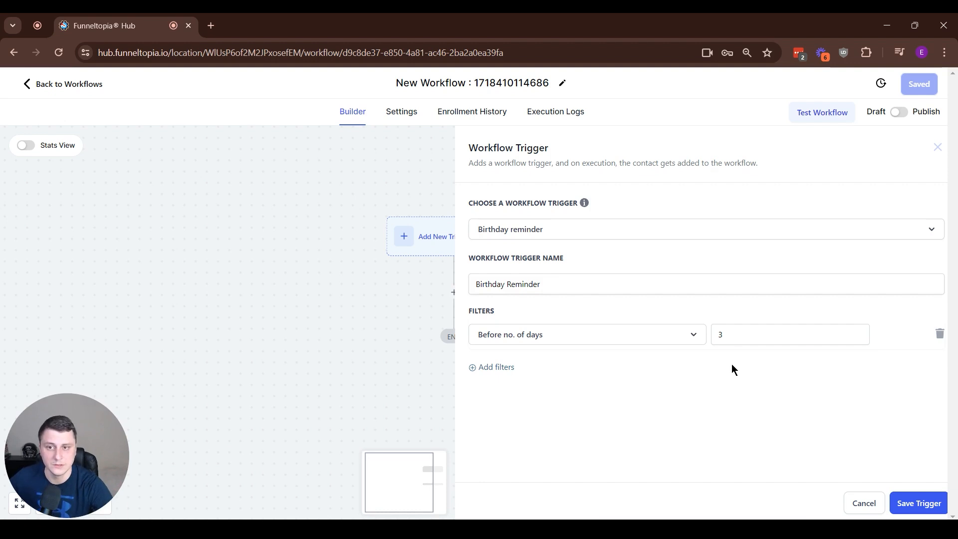
double_click(721, 334)
left_click(928, 503)
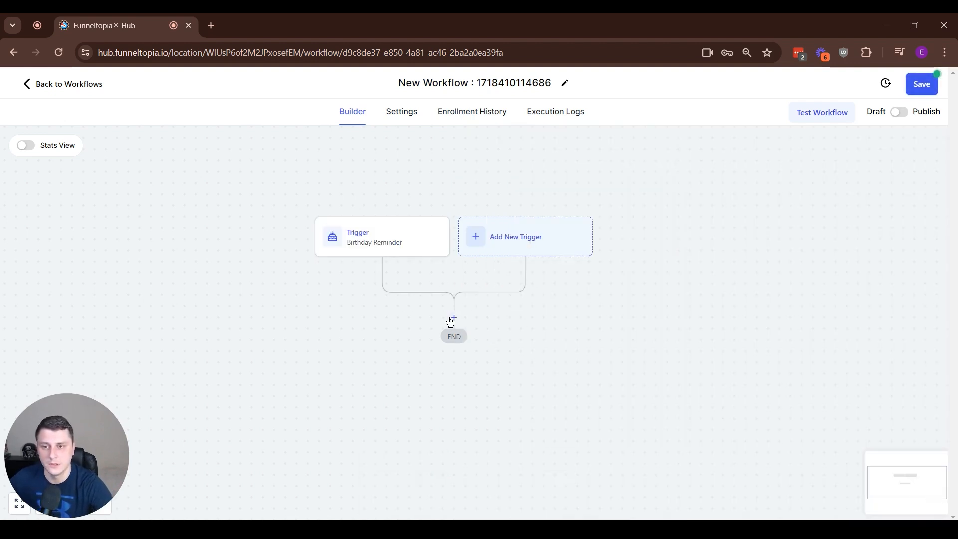
left_click(454, 318)
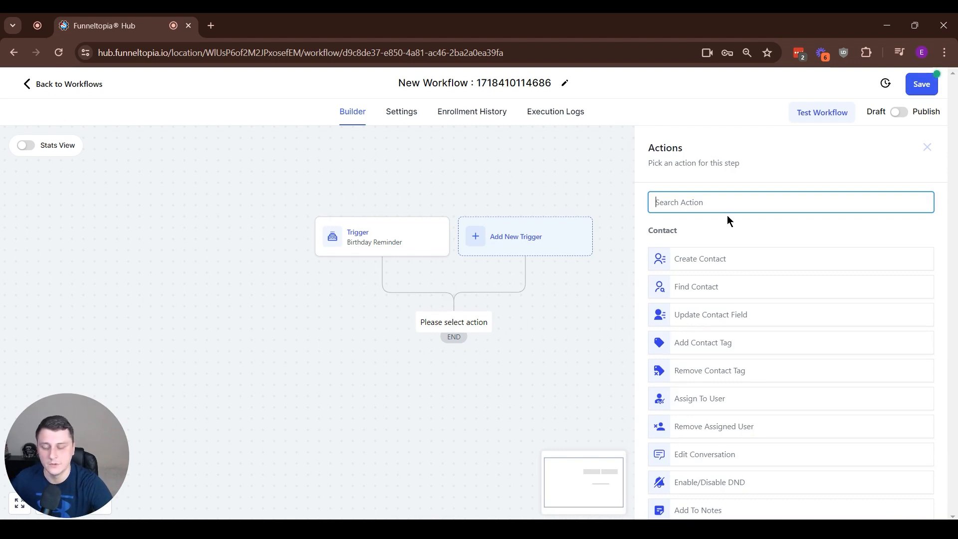
type("send")
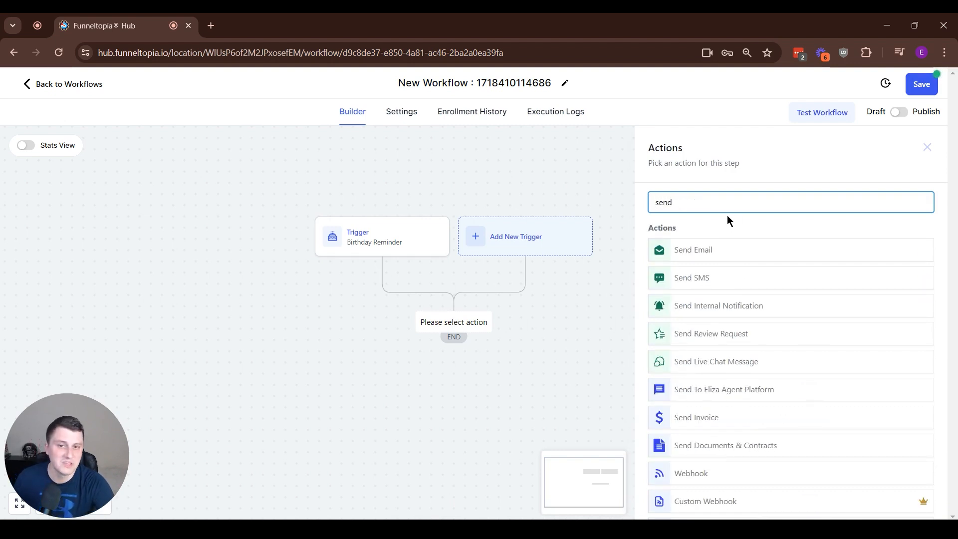
left_click(700, 287)
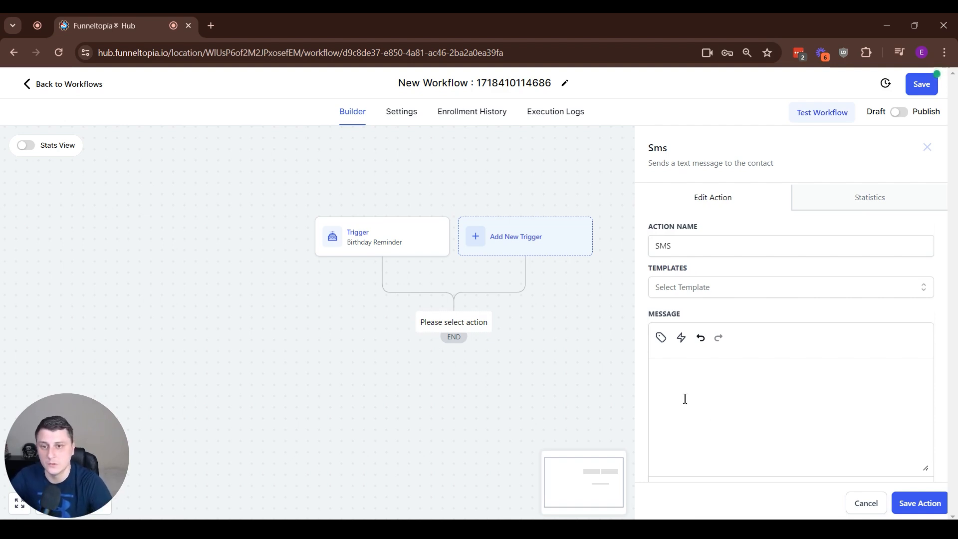
left_click(869, 500)
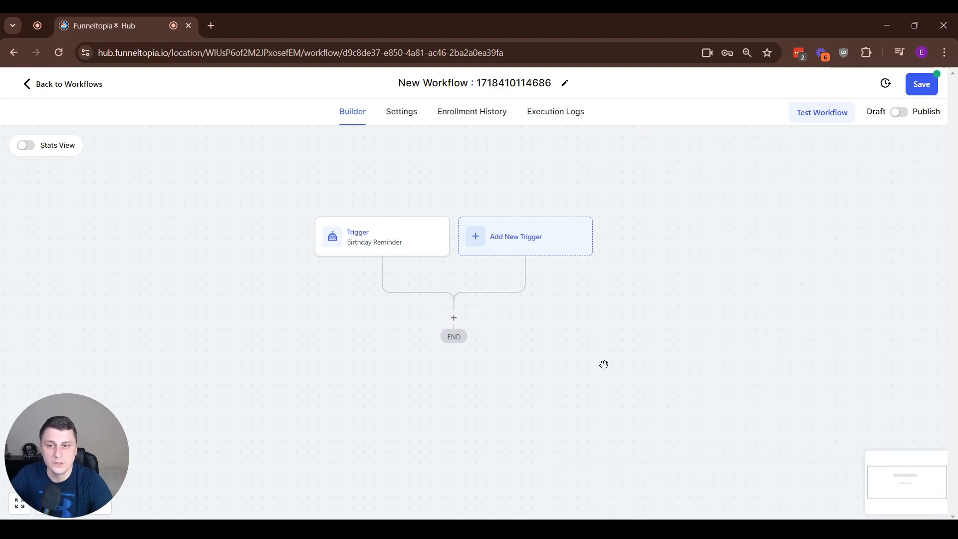
Step: Start a Send Email action below the birthday trigger and review its template and message fields
left_click(452, 317)
type("send")
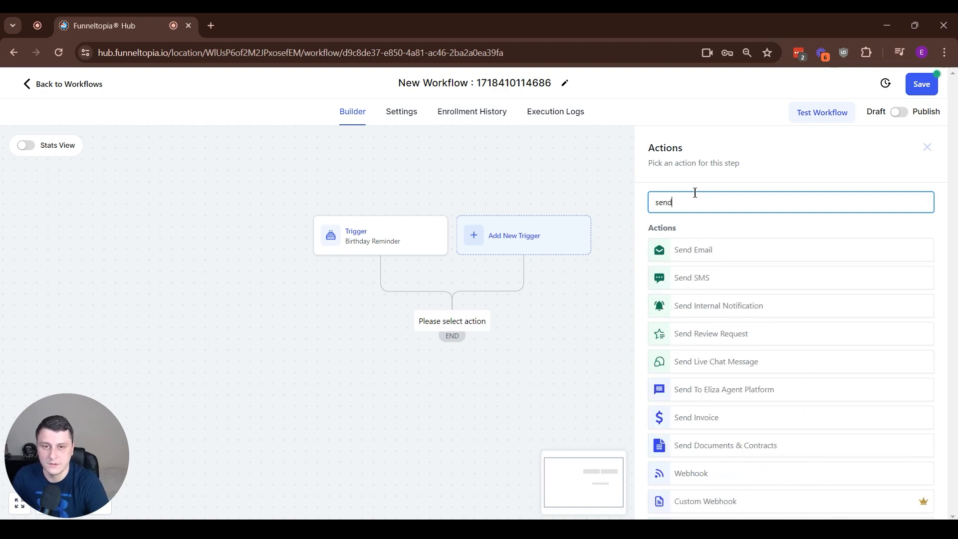
left_click(700, 250)
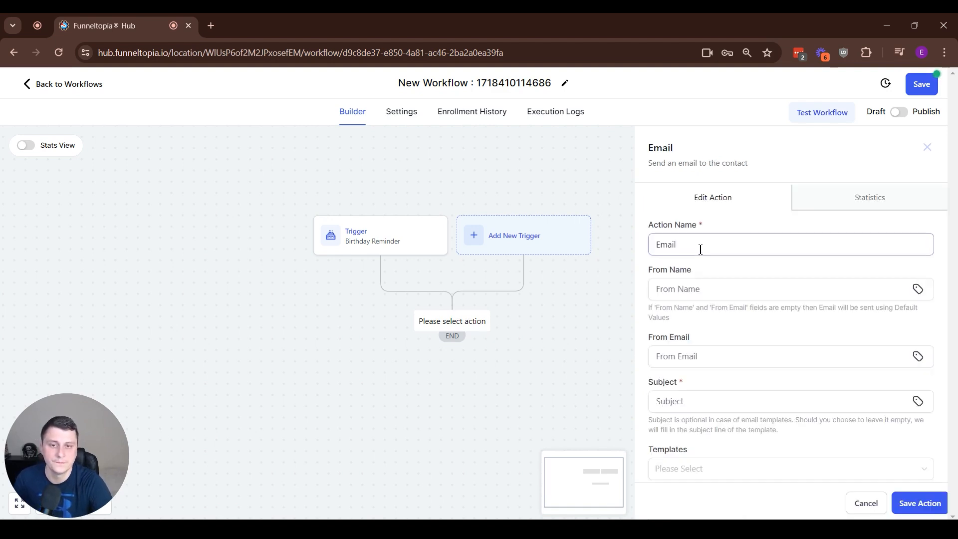
scroll(681, 295, "down", 6)
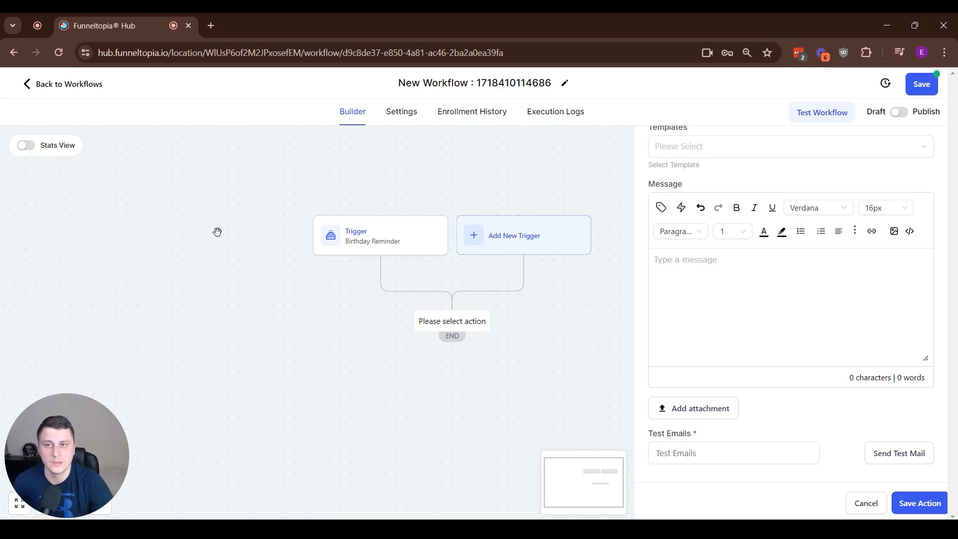
Step: Leave the workflow editor for the workflow list, discarding the unsaved changes
left_click(438, 90)
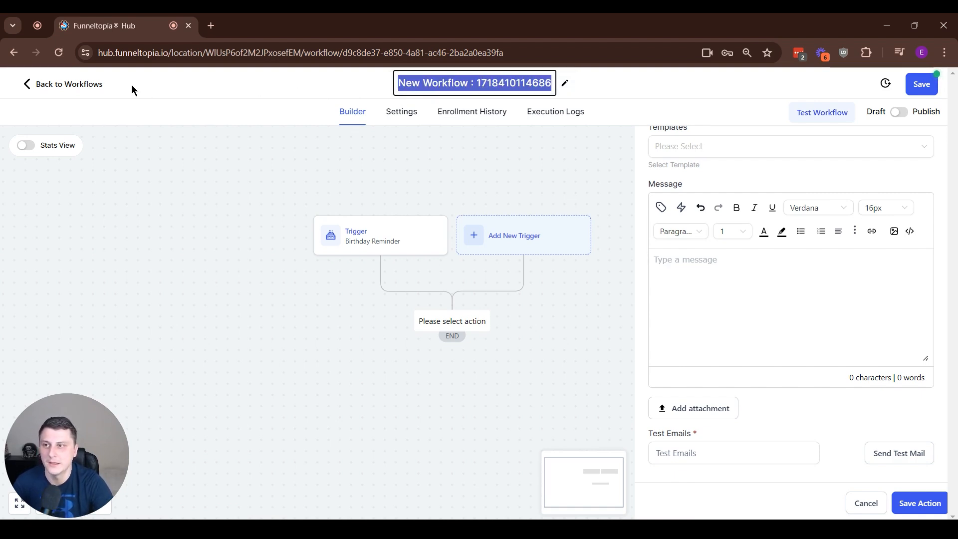
left_click(69, 89)
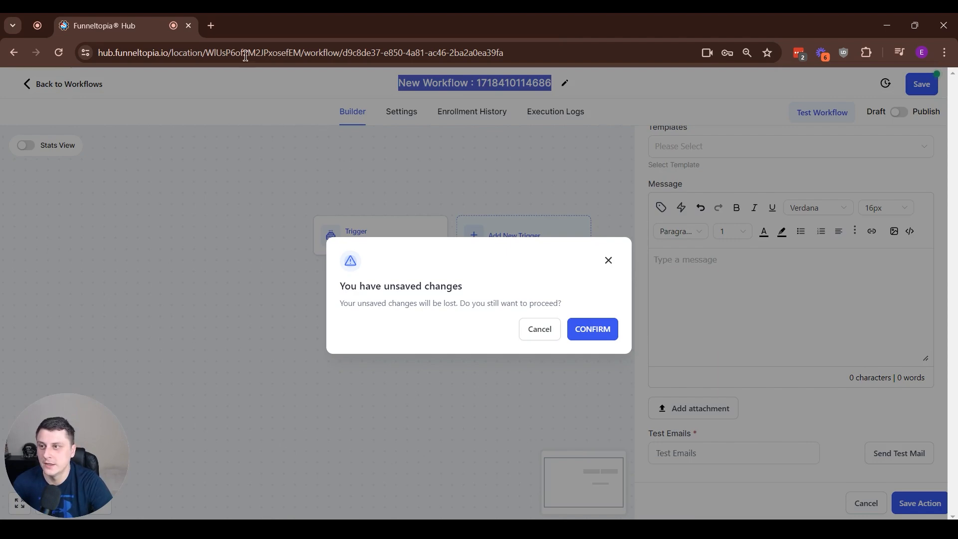
left_click(601, 325)
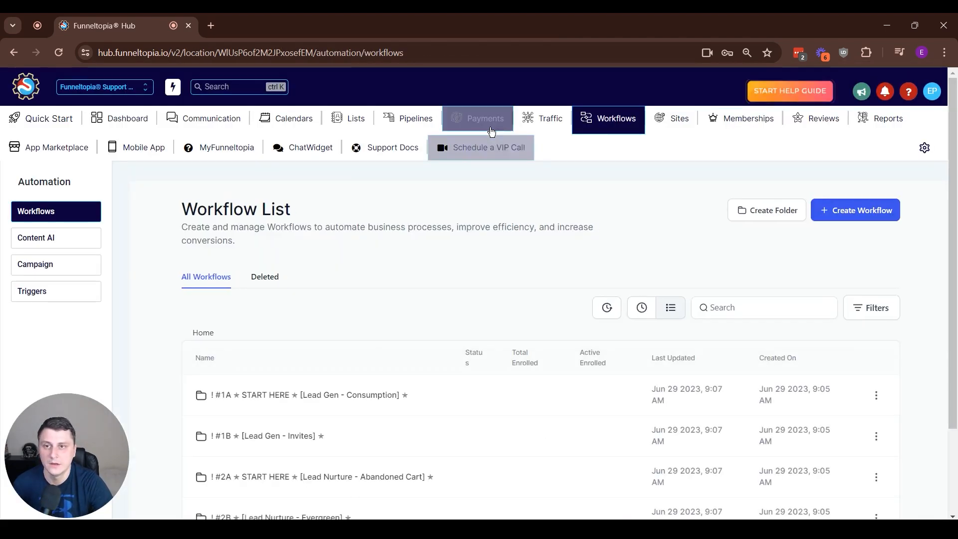
Step: Go to the Traffic section's marketing area
left_click(489, 126)
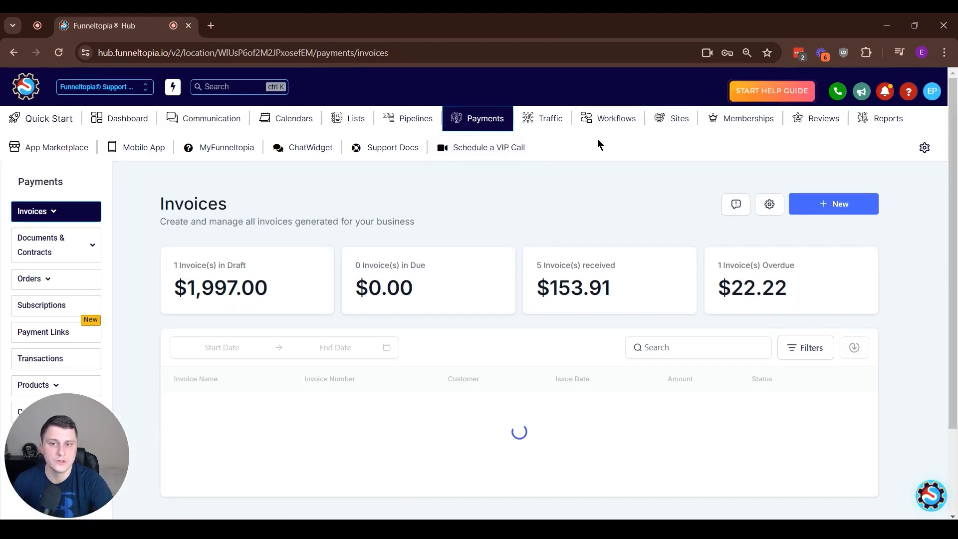
left_click(547, 120)
left_click(923, 492)
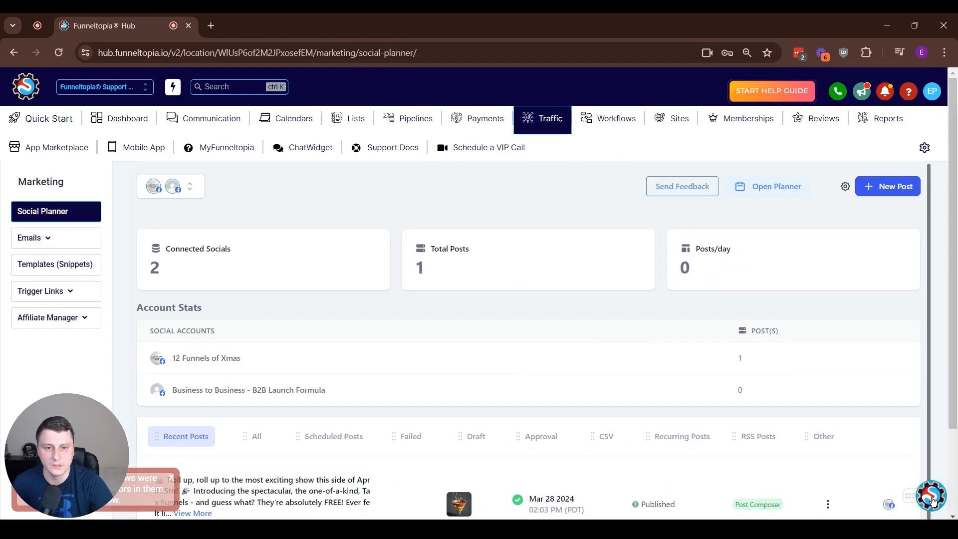